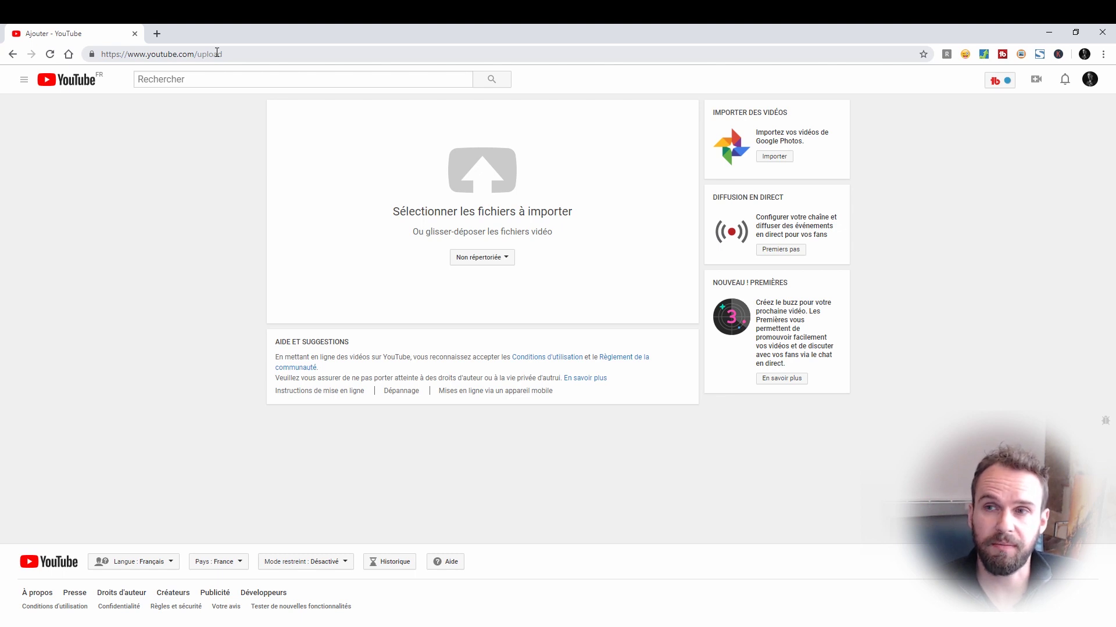
Open the YouTube video upload page through the option for putting a video online.
left_click(237, 53)
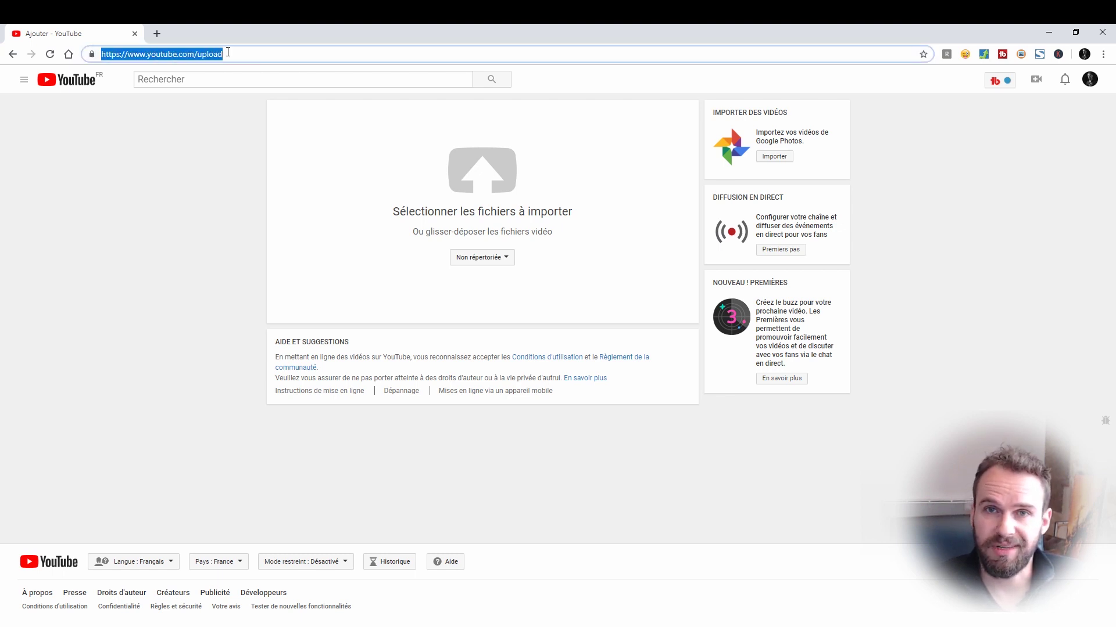
left_click(250, 55)
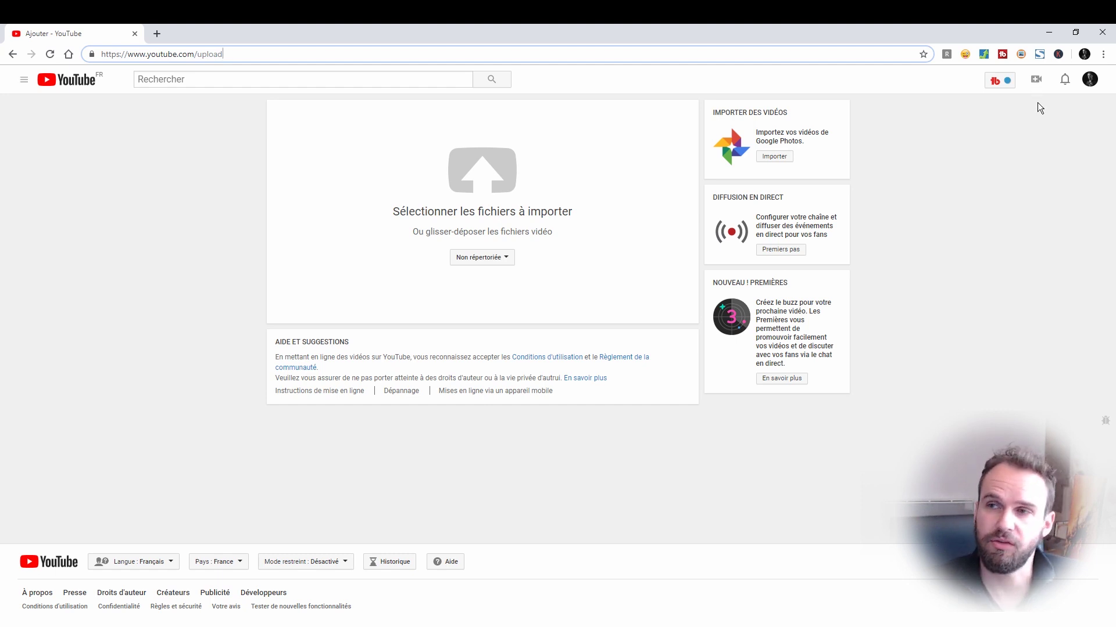
left_click(1033, 82)
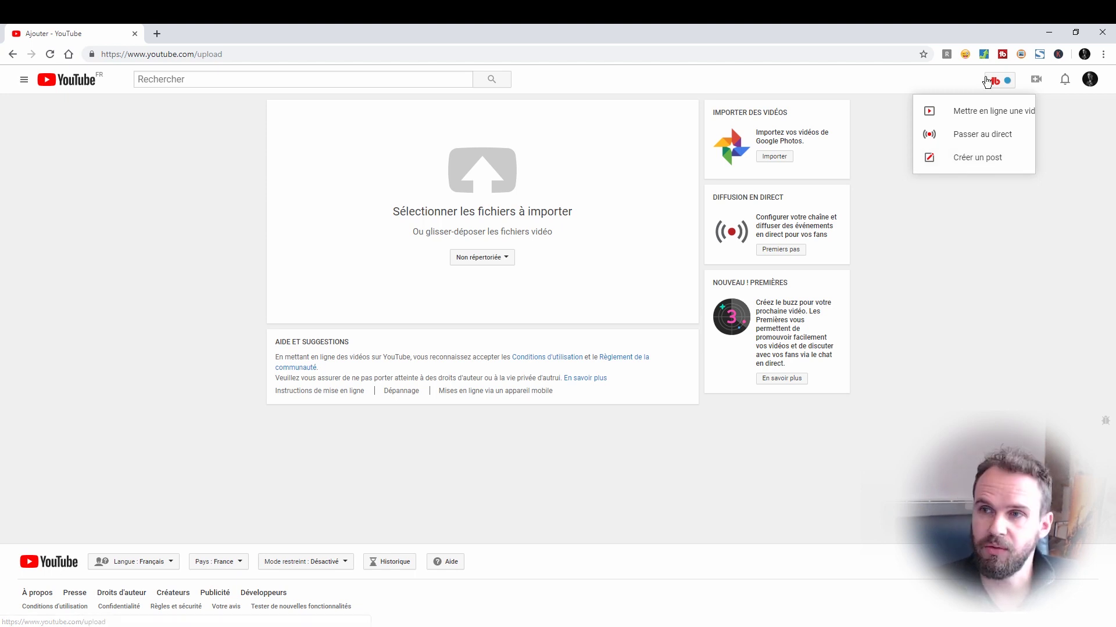
left_click(984, 114)
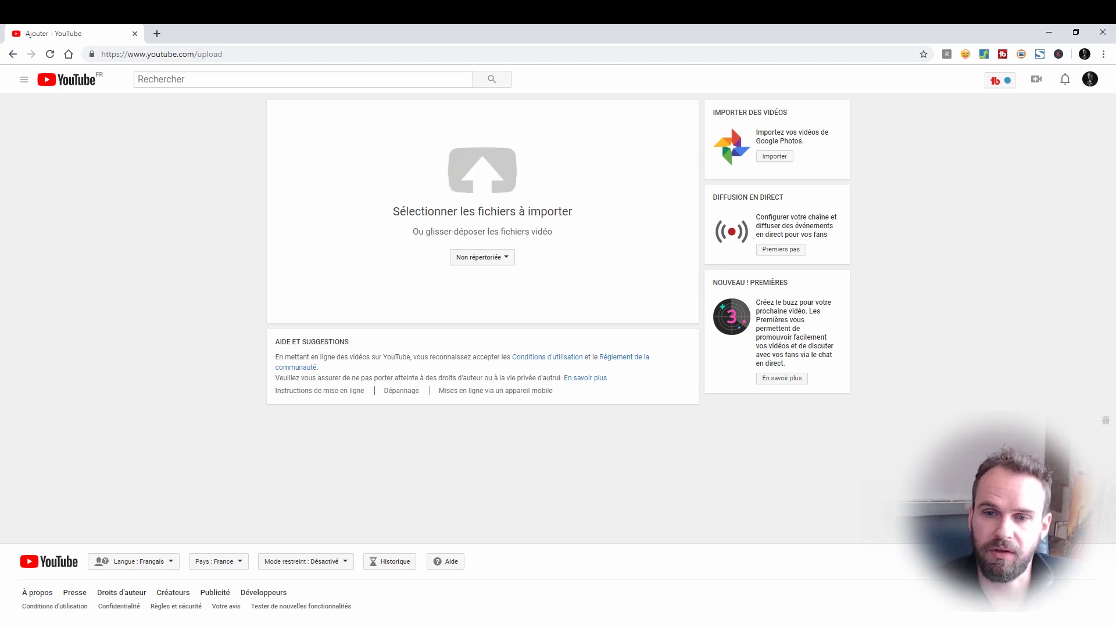
Bring up the Ma vidéo folder over the upload page and widen its window to show the file size of Ma vidéo de test.mp4.
left_click(491, 561)
left_click_drag(694, 231, 922, 250)
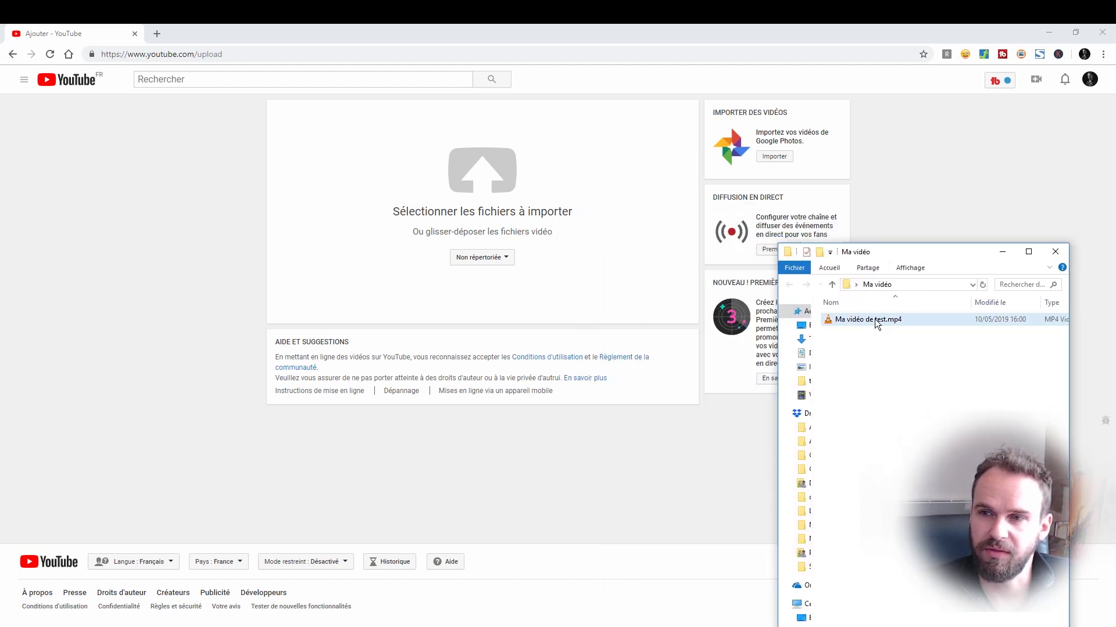
mouse_move(874, 319)
left_mouse_down()
mouse_move(507, 186)
mouse_move(889, 326)
left_mouse_up()
double_click(889, 252)
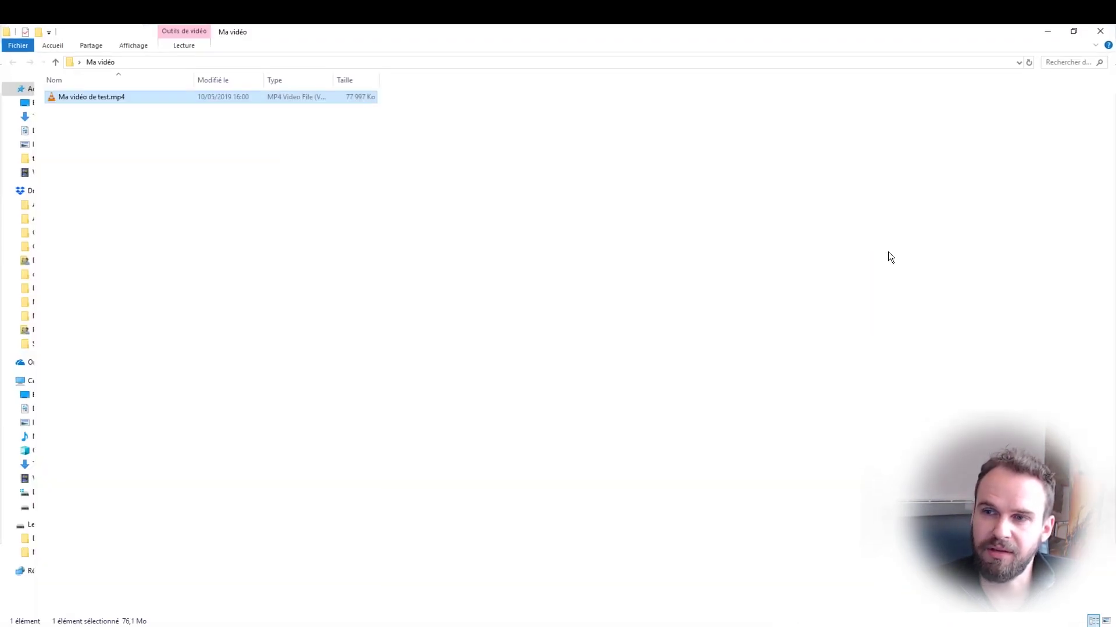
left_click(389, 174)
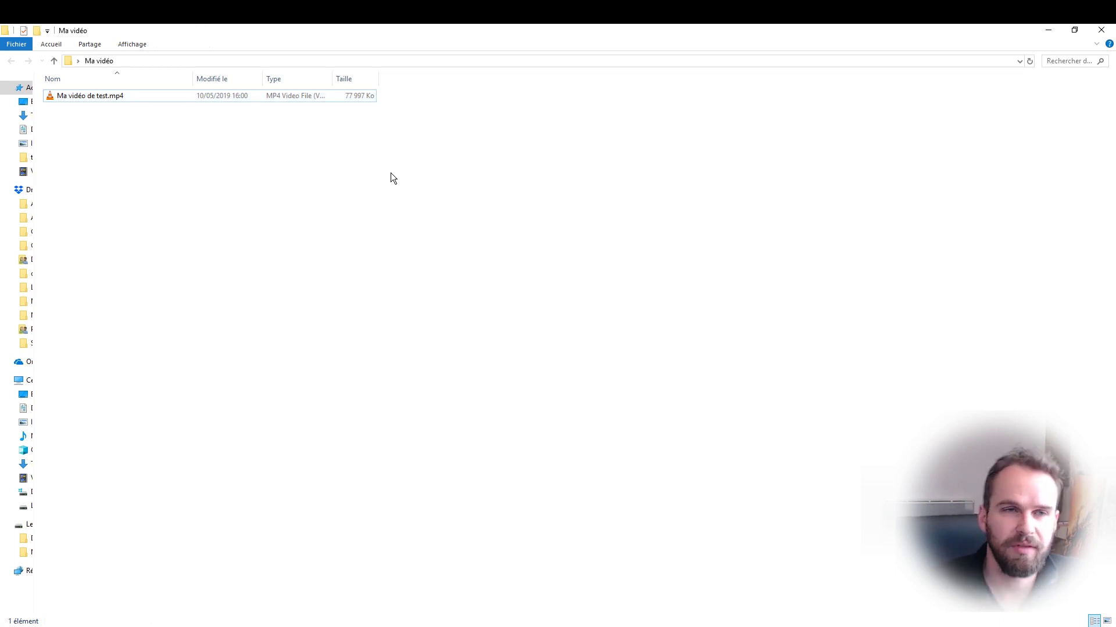
left_click_drag(626, 31, 253, 239)
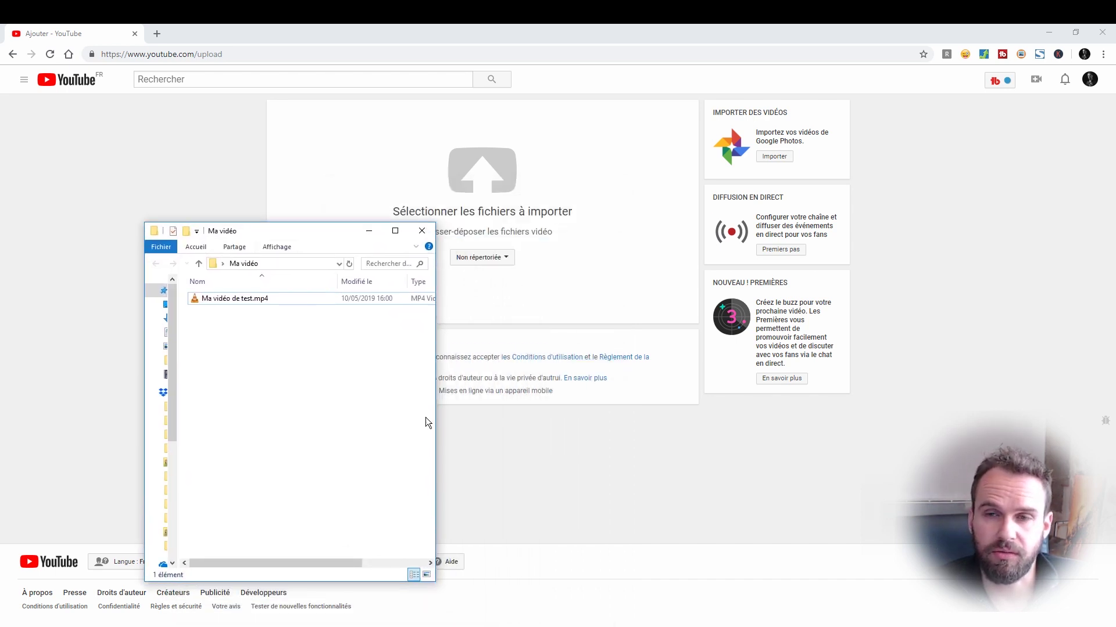
left_click_drag(436, 402, 566, 401)
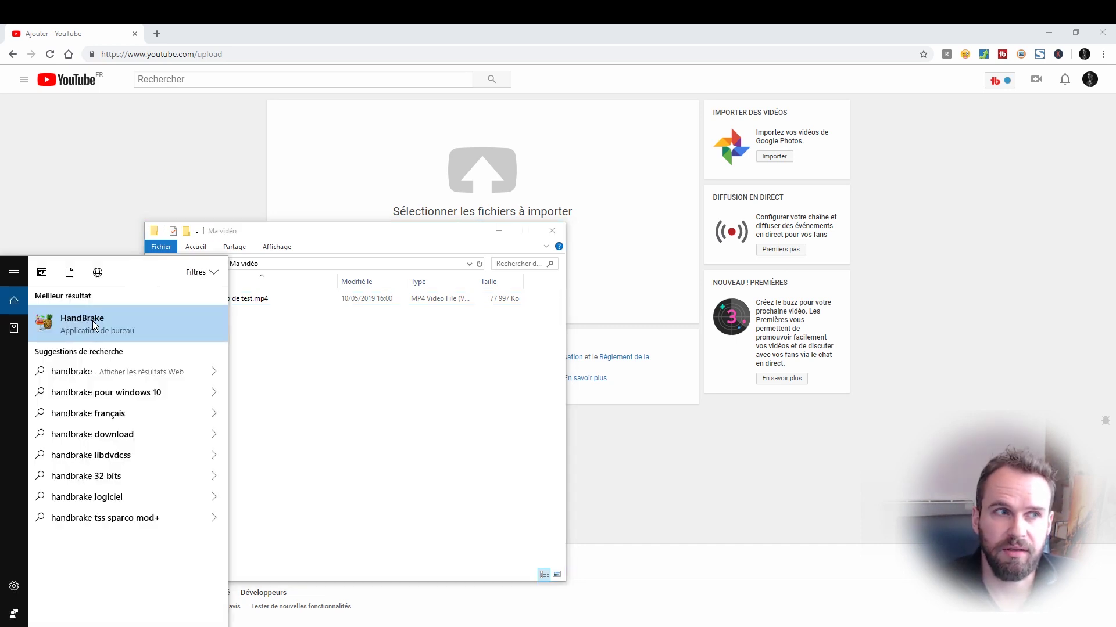
Launch HandBrake to view its source selection window, and close it without loading a video.
left_click(92, 324)
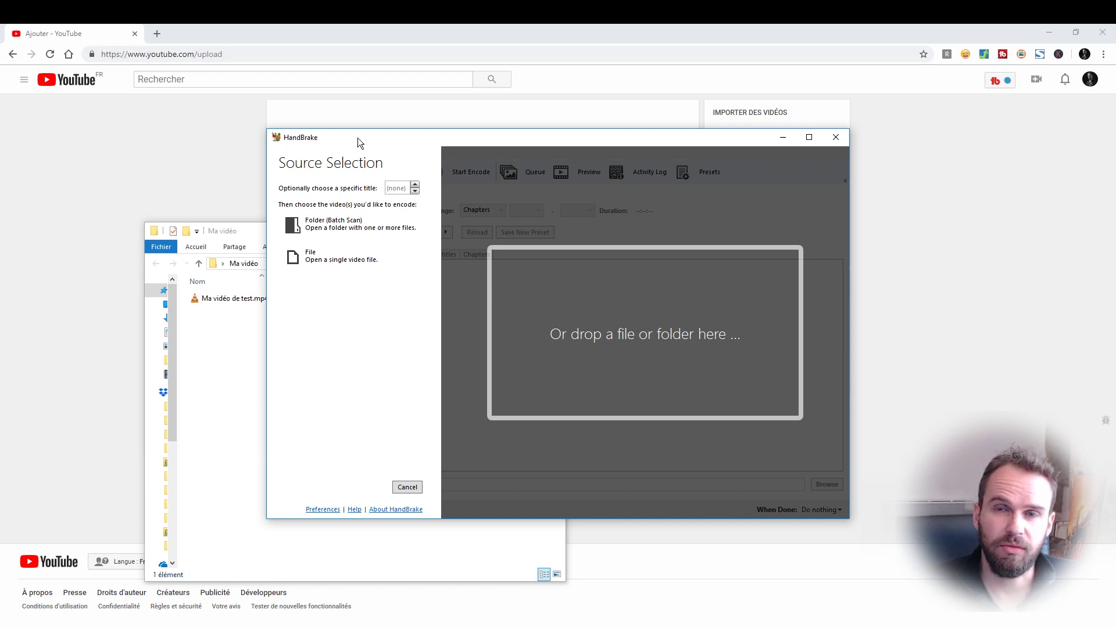
left_click_drag(358, 138, 208, 170)
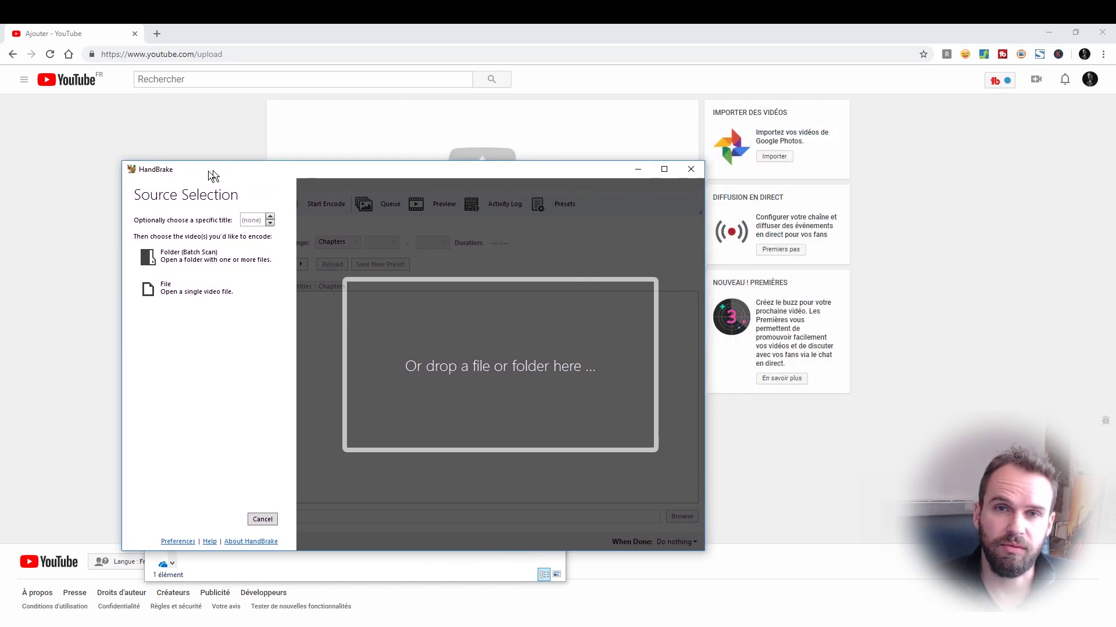
left_click(685, 170)
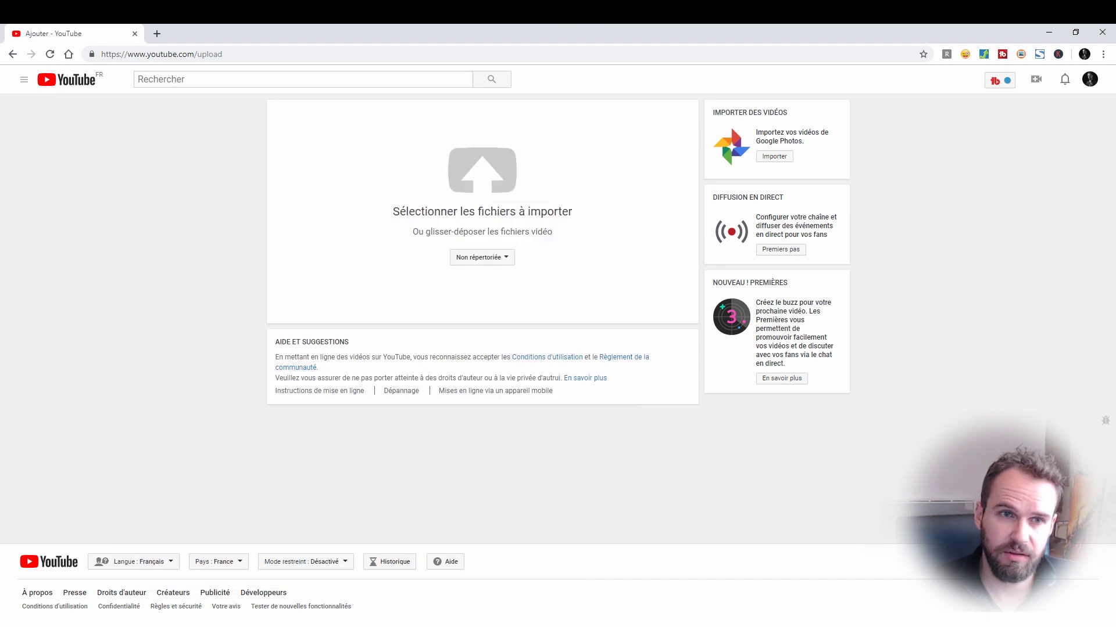
Upload Ma vidéo de test.mp4 from the Ma vidéo folder to the YouTube upload page.
key("alt+Tab")
left_click_drag(757, 244, 943, 292)
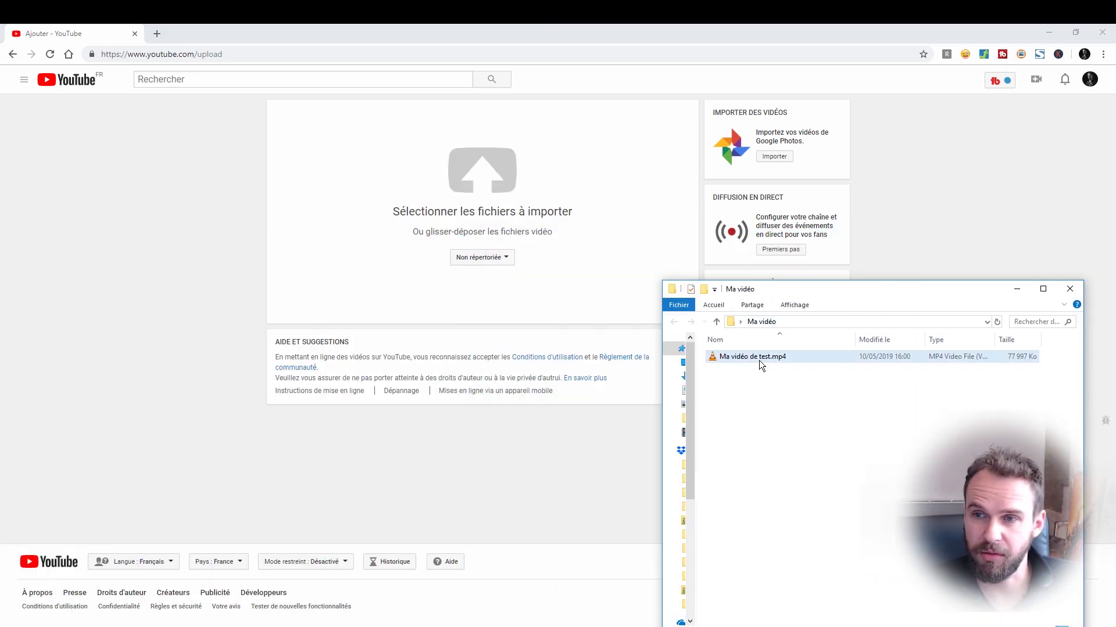
left_click_drag(759, 361, 493, 186)
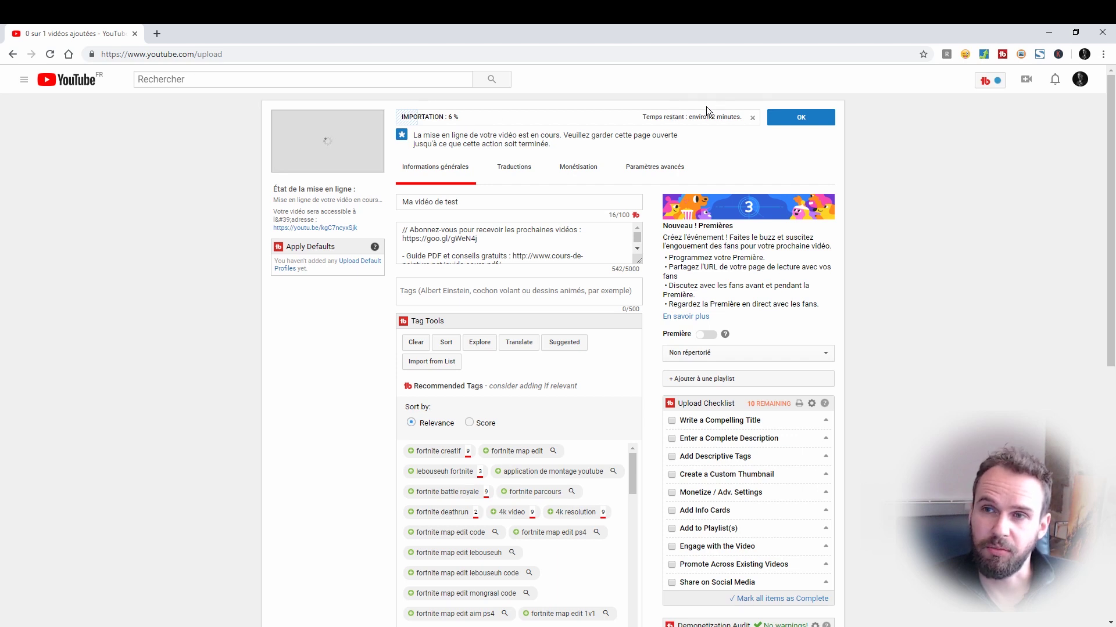
Examine the upload's remaining time and progress, and the video's title in the general information.
left_click_drag(672, 119, 734, 119)
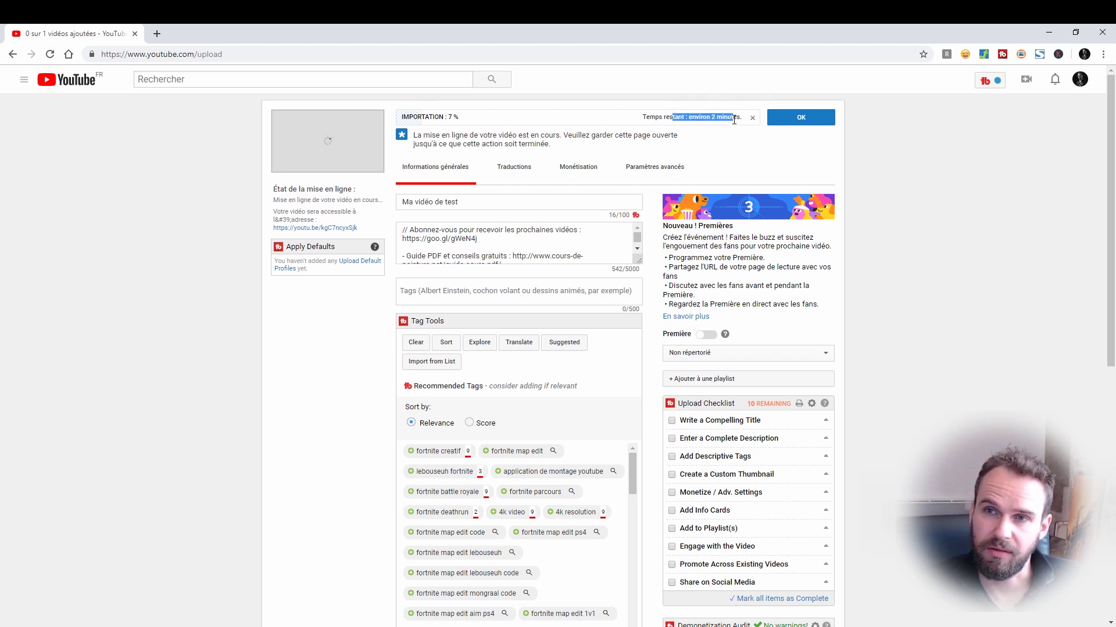
left_click(443, 121)
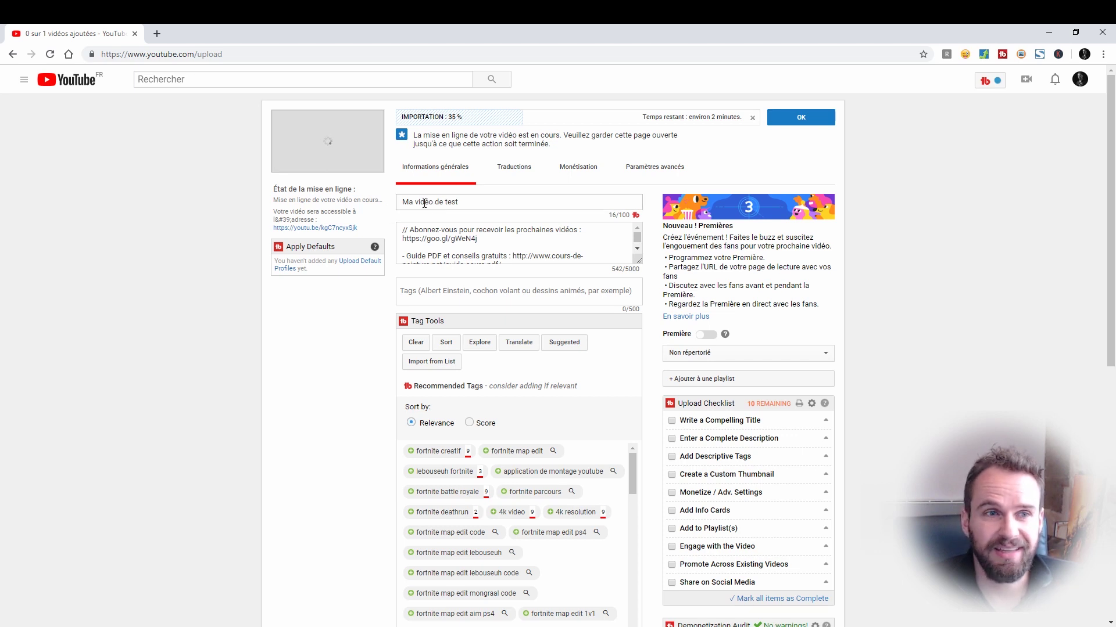
left_click_drag(479, 200, 354, 194)
left_click(497, 200)
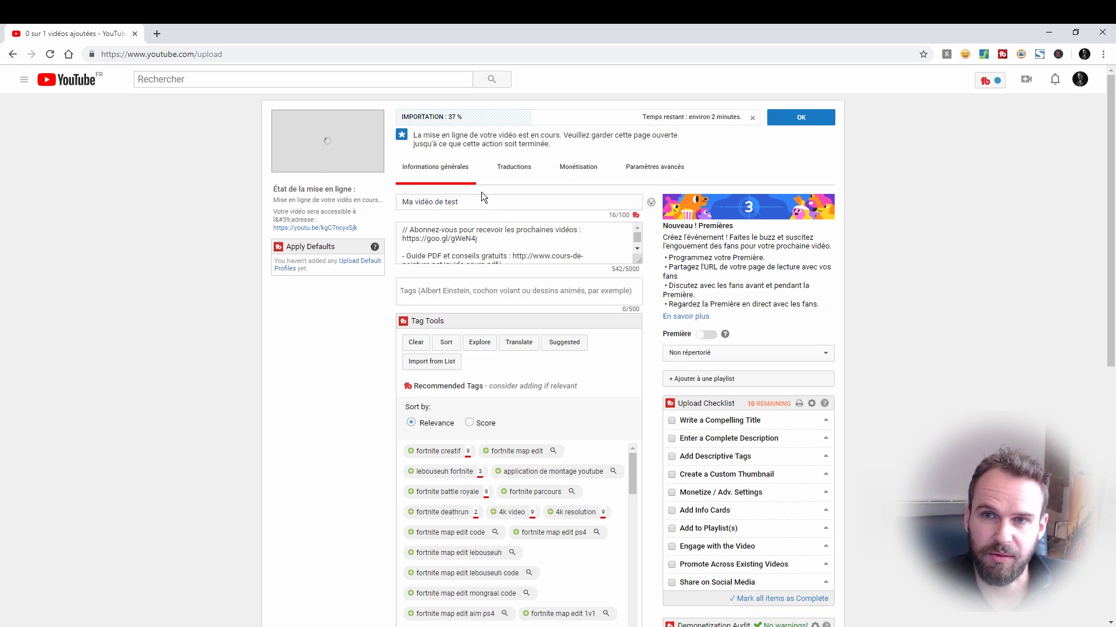
left_click_drag(481, 195, 389, 191)
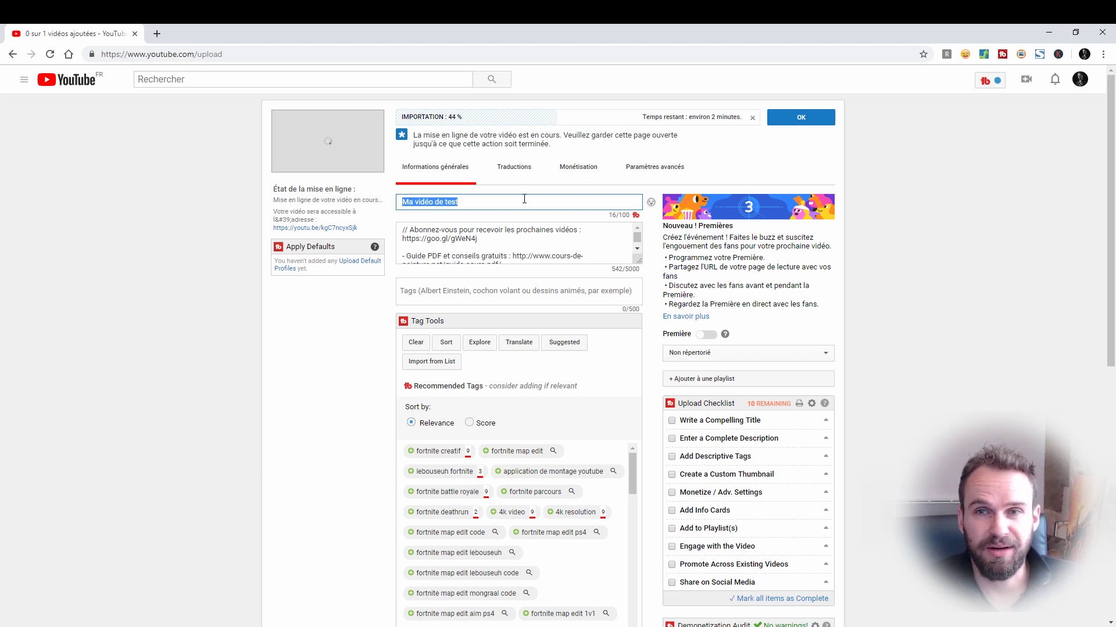
left_click_drag(505, 203, 350, 202)
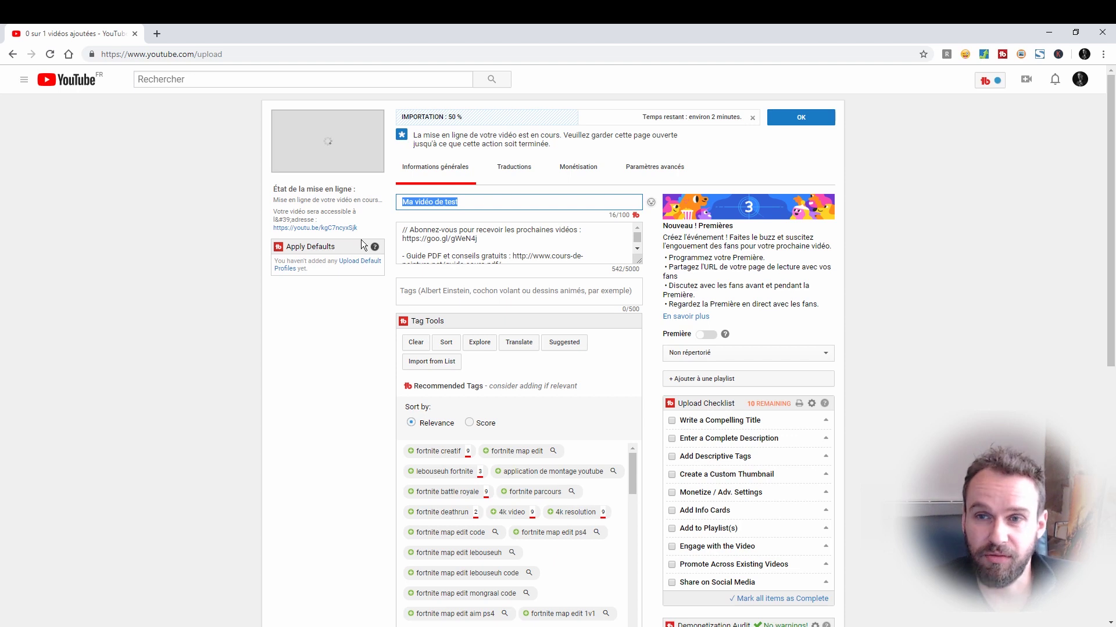
Enlarge the description box to show its full text and review the prefilled links.
left_click_drag(640, 262, 651, 427)
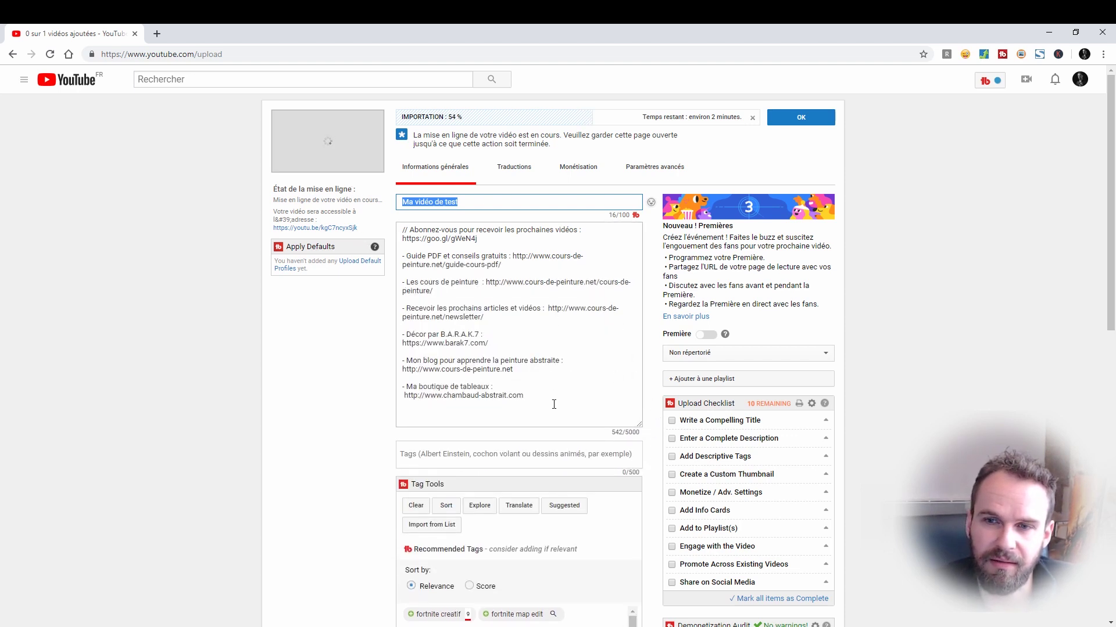
left_click_drag(554, 405, 385, 218)
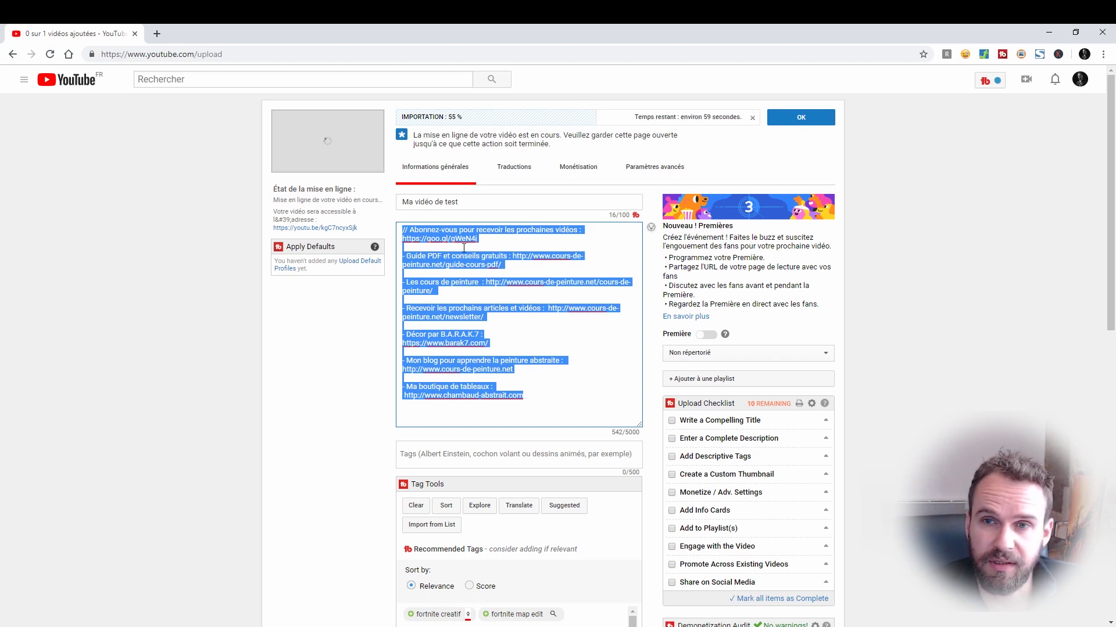
left_click(447, 237)
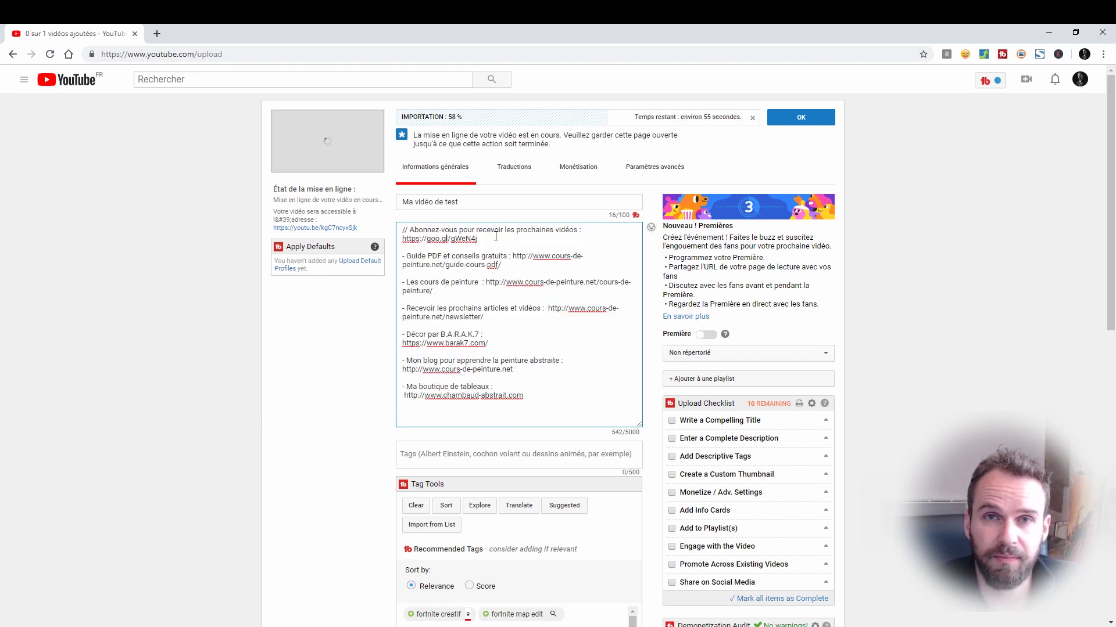
Insert blank lines above the prefilled description text and enter "ma super vidéo" as its first line.
left_click(402, 230)
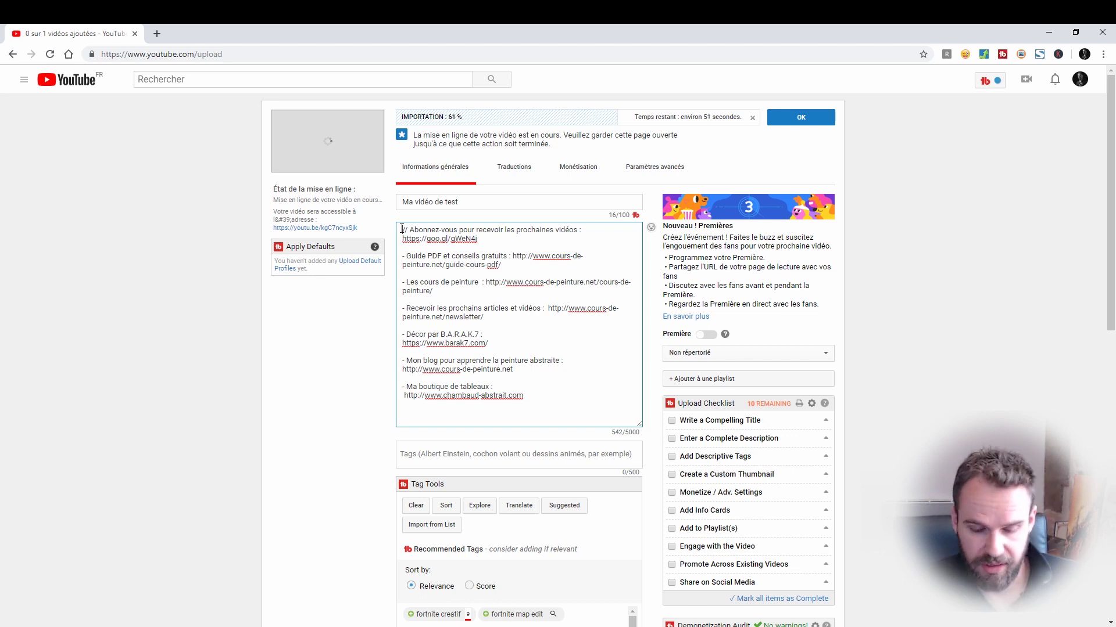
key("Return")
key("Return")
key("Return")
key("Return")
left_click(418, 232)
type("dsffq df gqfd")
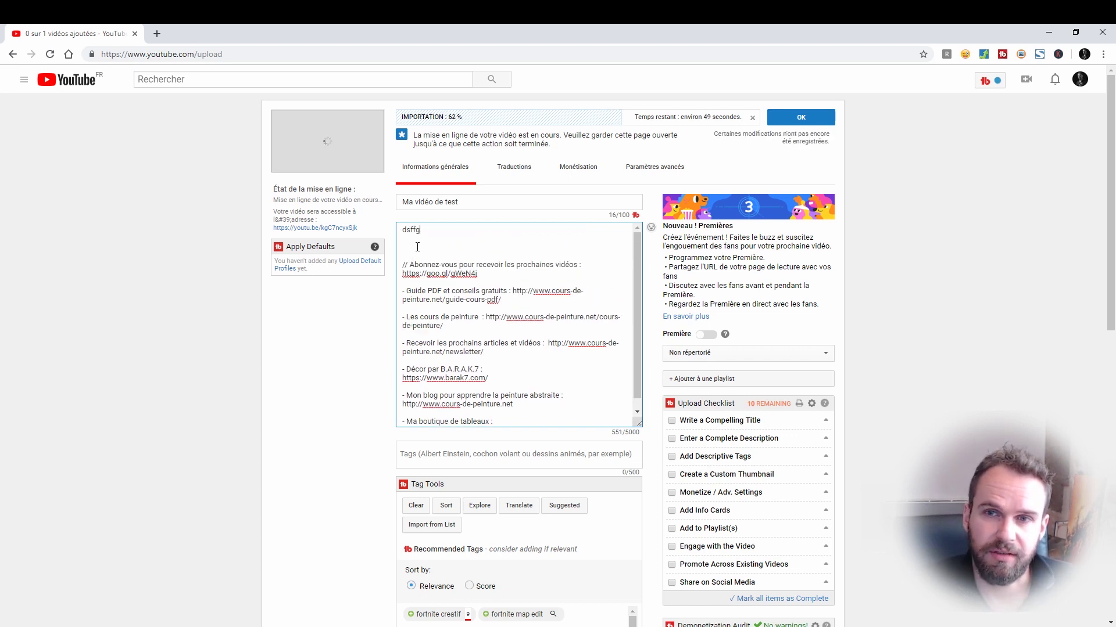
left_click_drag(447, 230, 371, 225)
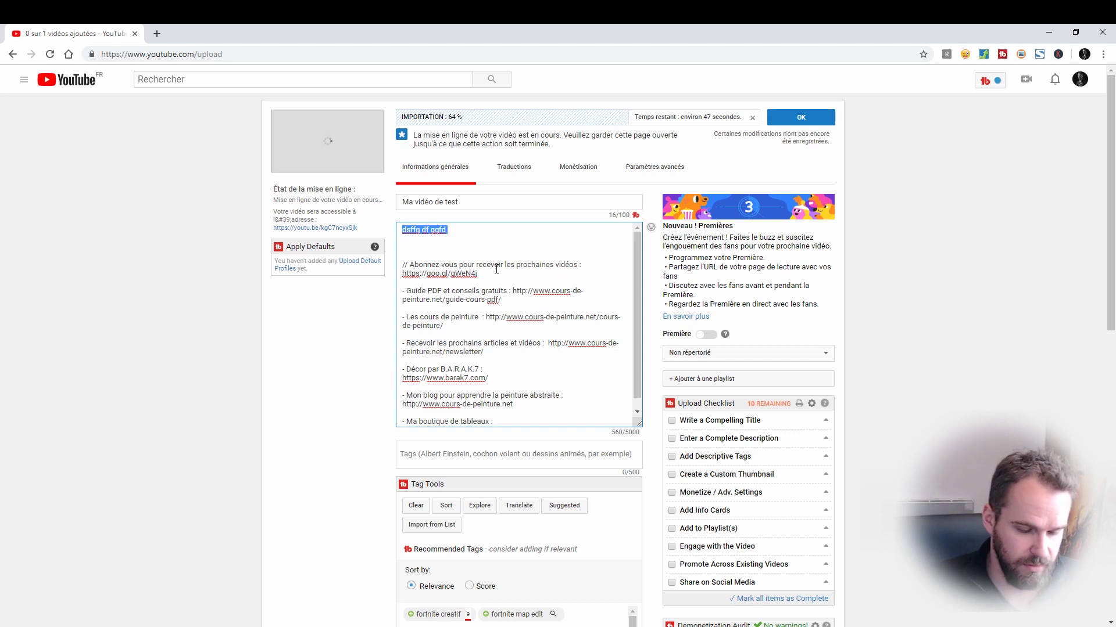
type("ma super vidéo")
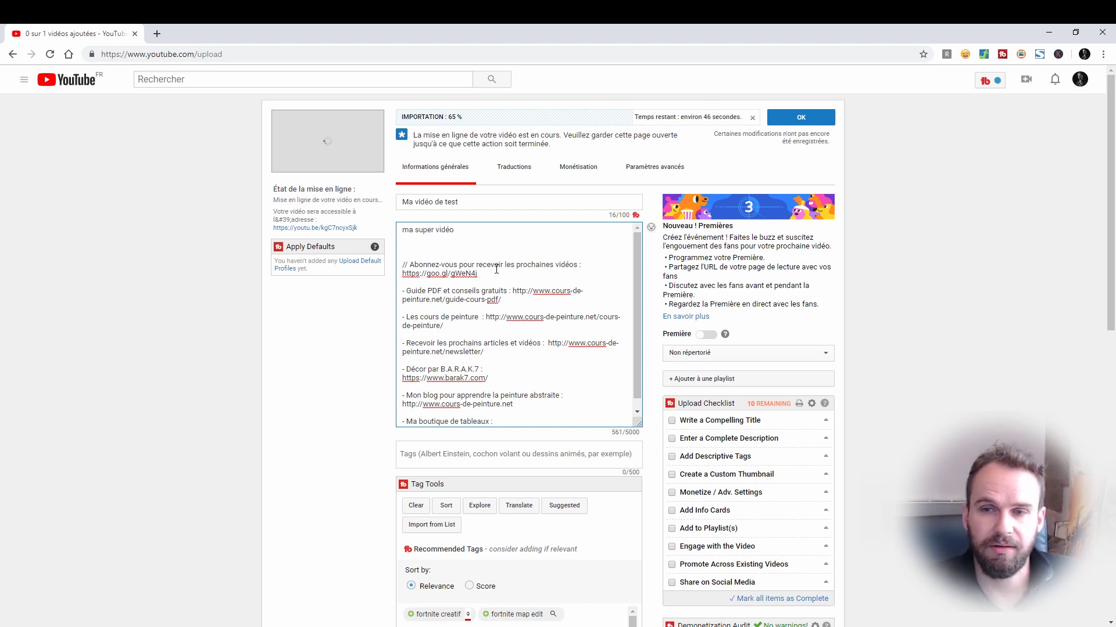
Examine the empty tags field and the recommended tags listed in Tag Tools beneath the description.
scroll(559, 363, "down", 1)
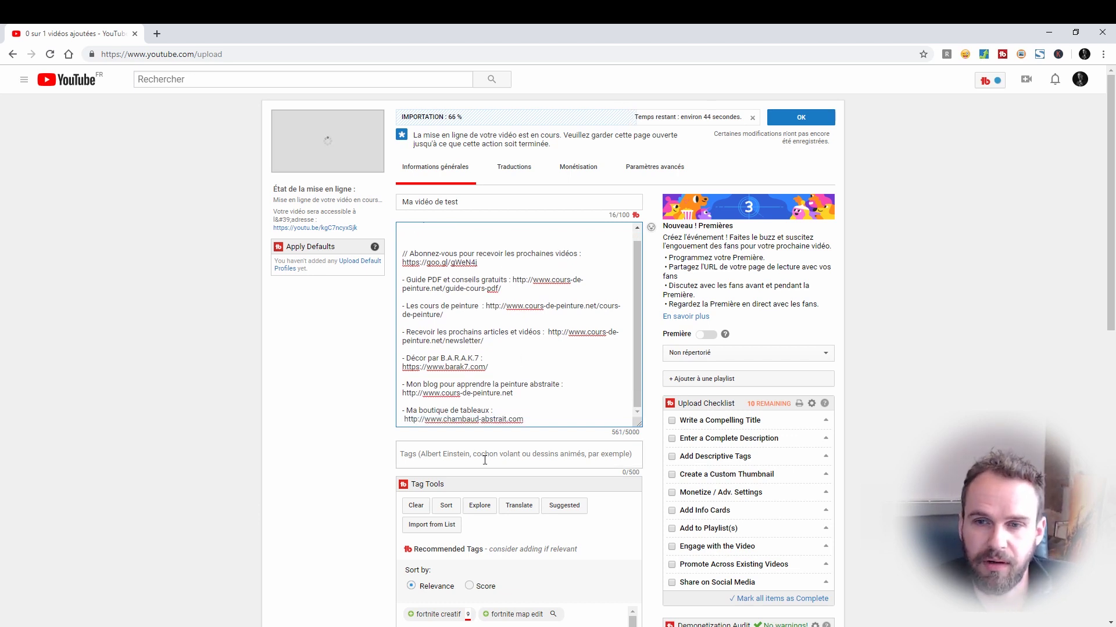
left_click(430, 454)
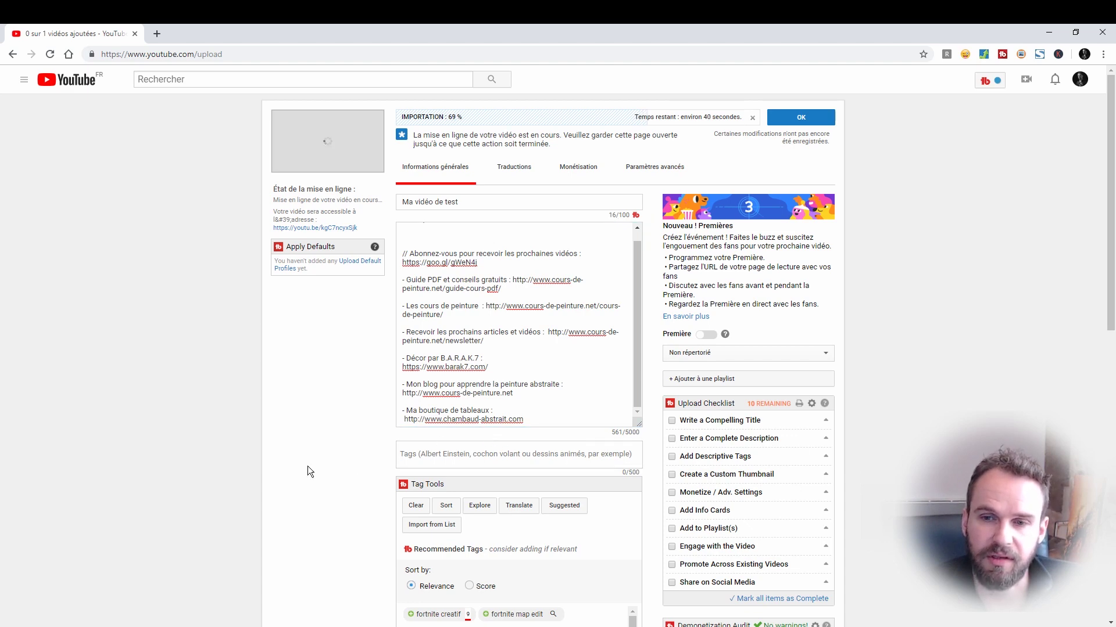
scroll(308, 466, "down", 3)
scroll(343, 361, "up", 3)
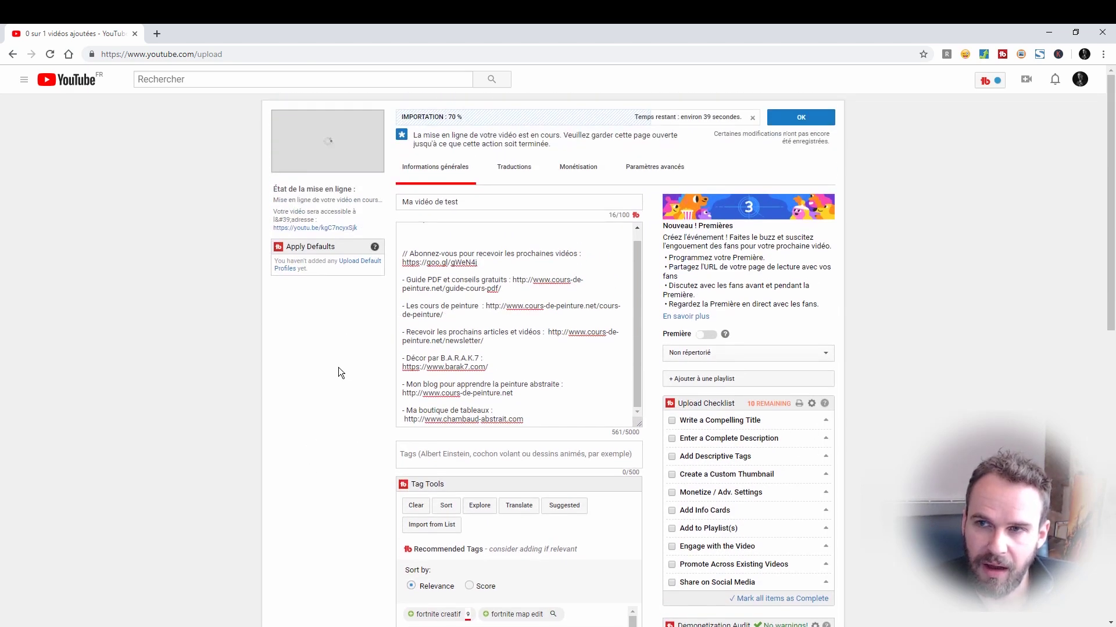
scroll(338, 368, "down", 3)
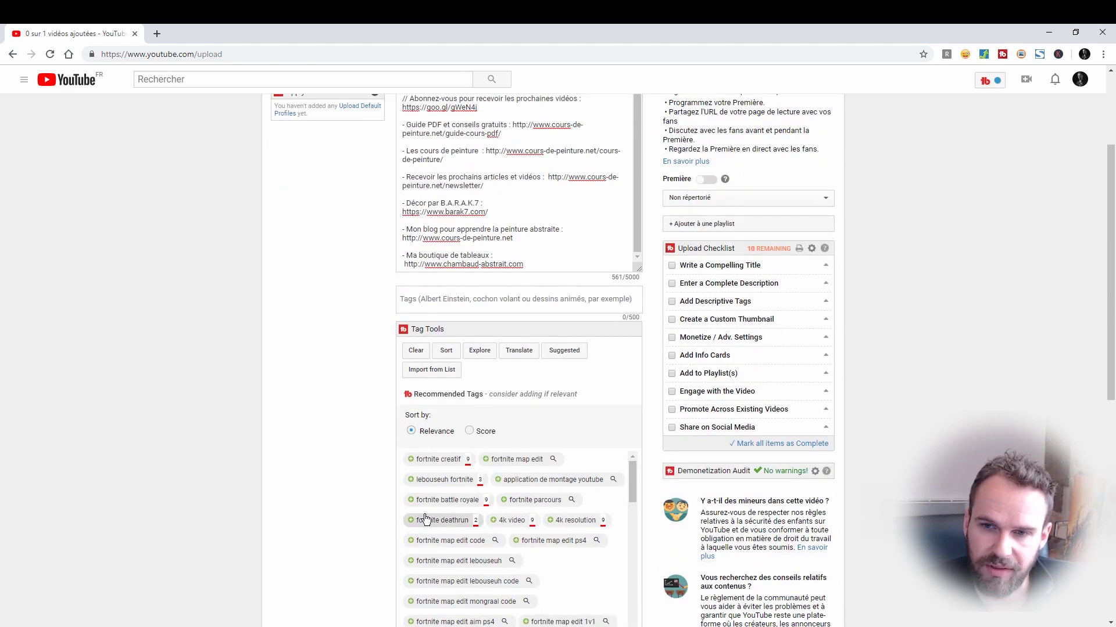
scroll(381, 487, "up", 3)
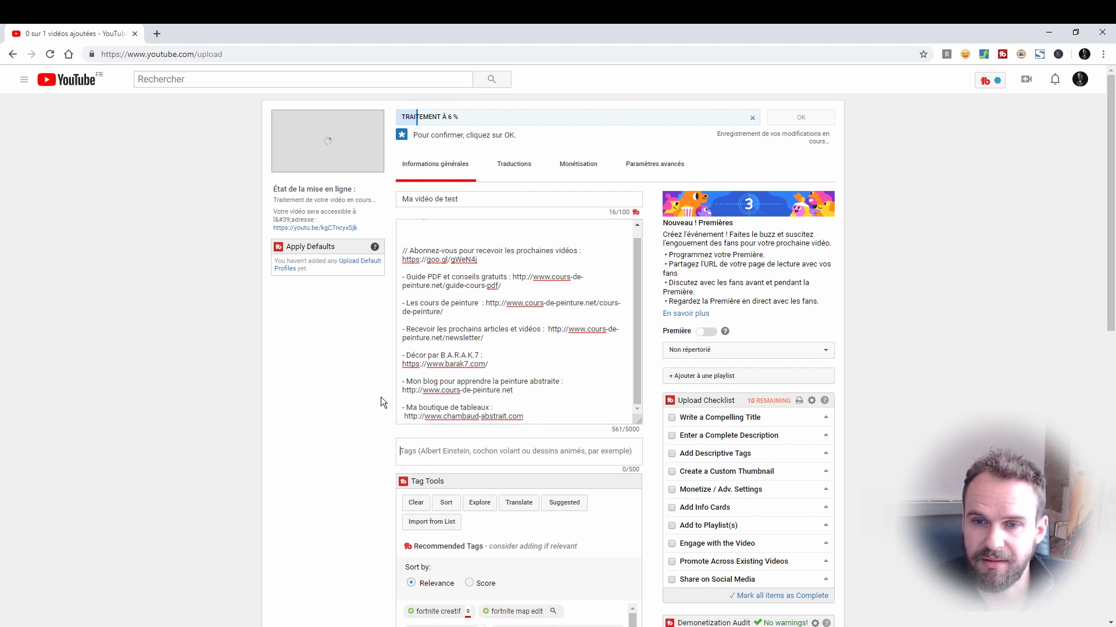
scroll(381, 397, "down", 2)
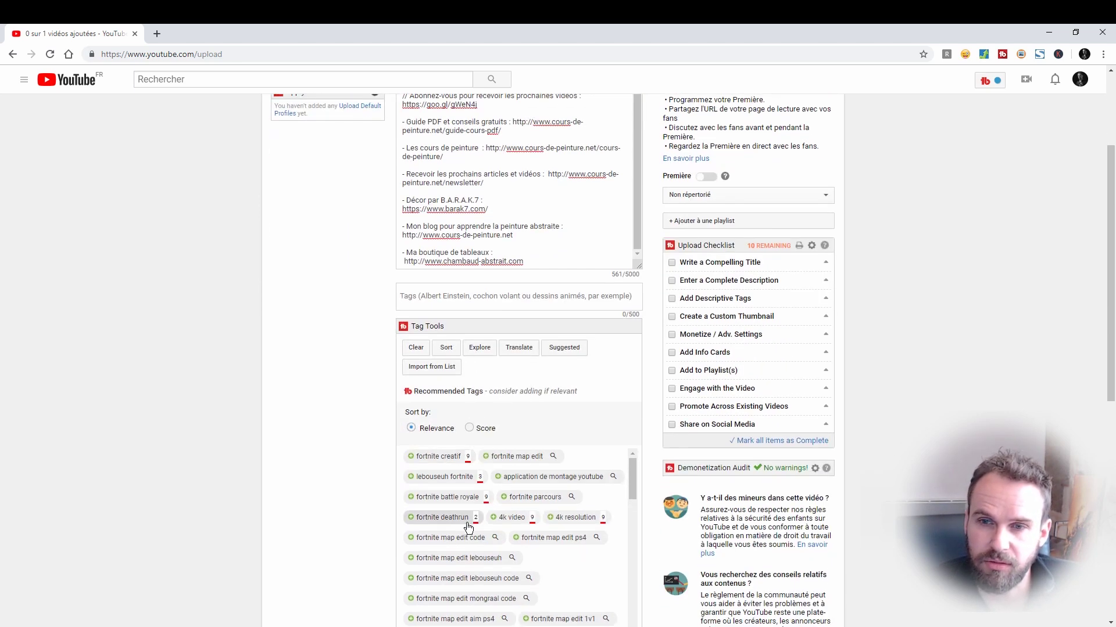
left_click(520, 297)
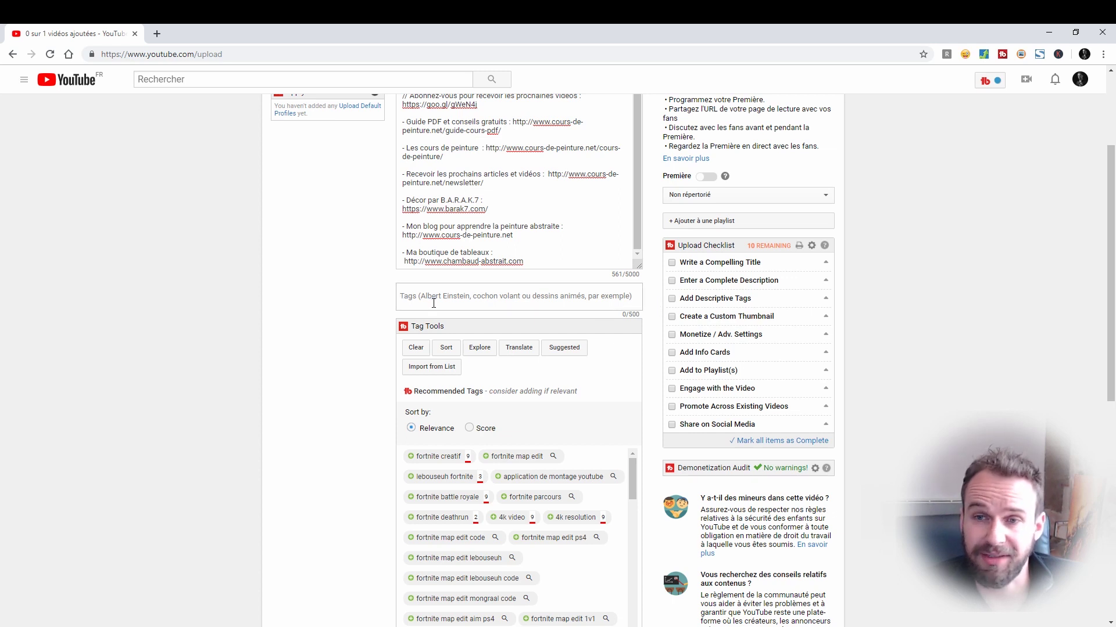
scroll(410, 389, "up", 3)
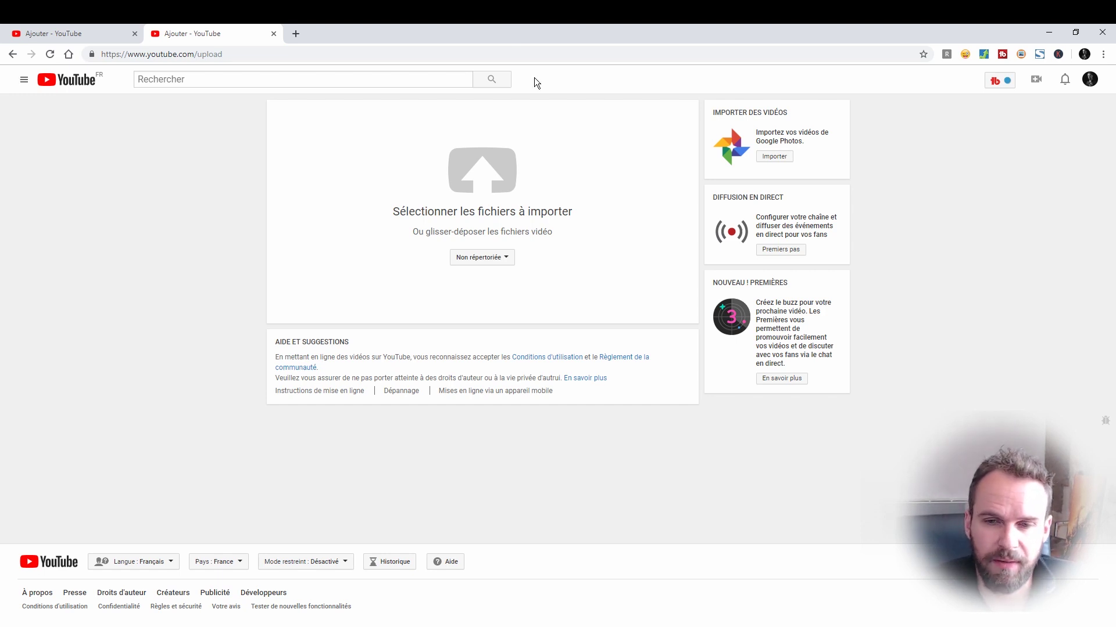
mouse_move(305, 626)
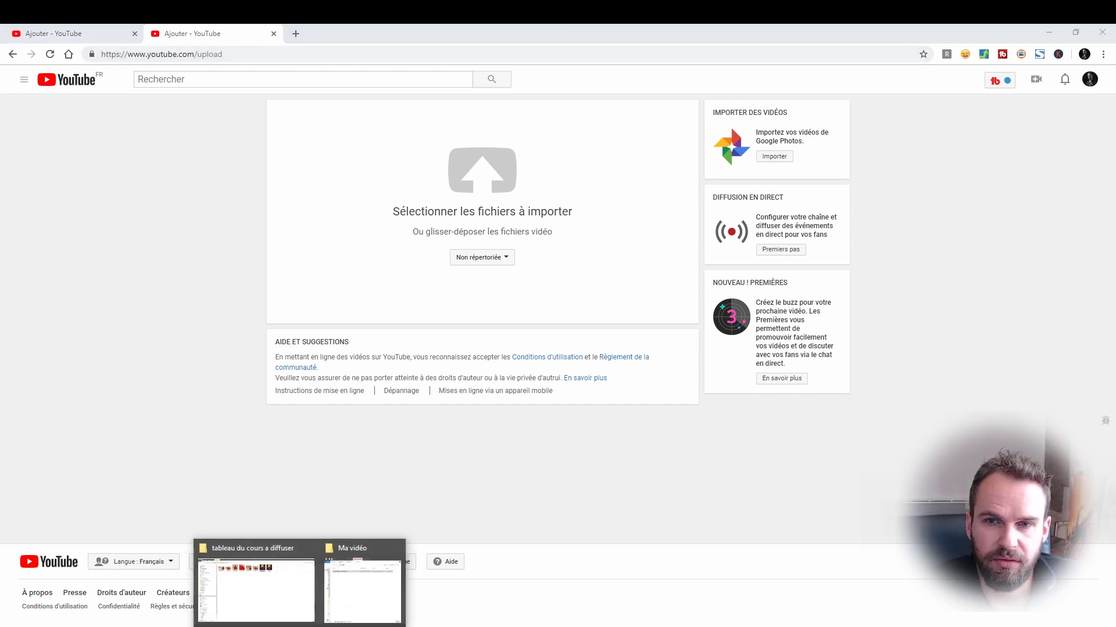
left_click(366, 588)
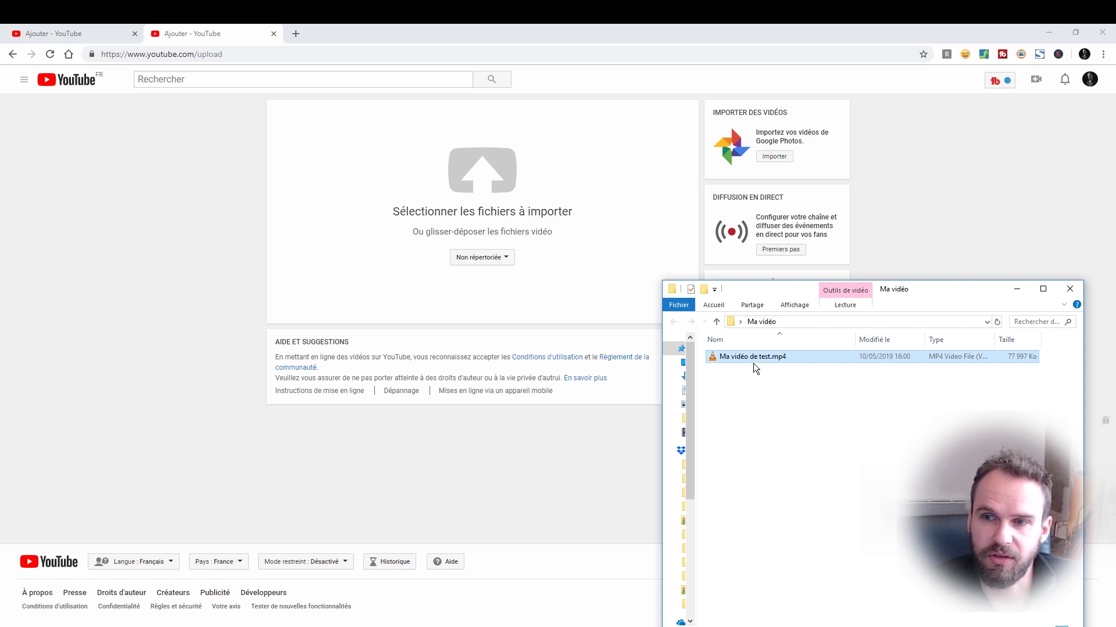
left_click_drag(753, 364, 811, 464)
Set the visibility of the new upload to Planifié before choosing the file.
left_click(504, 272)
left_click(510, 261)
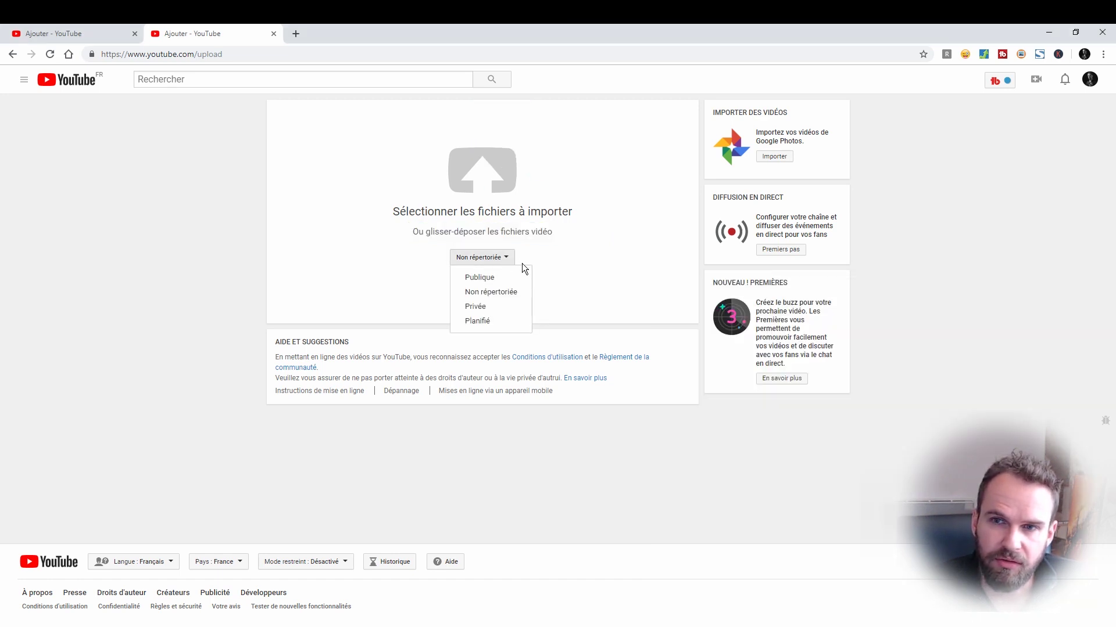
left_click(482, 320)
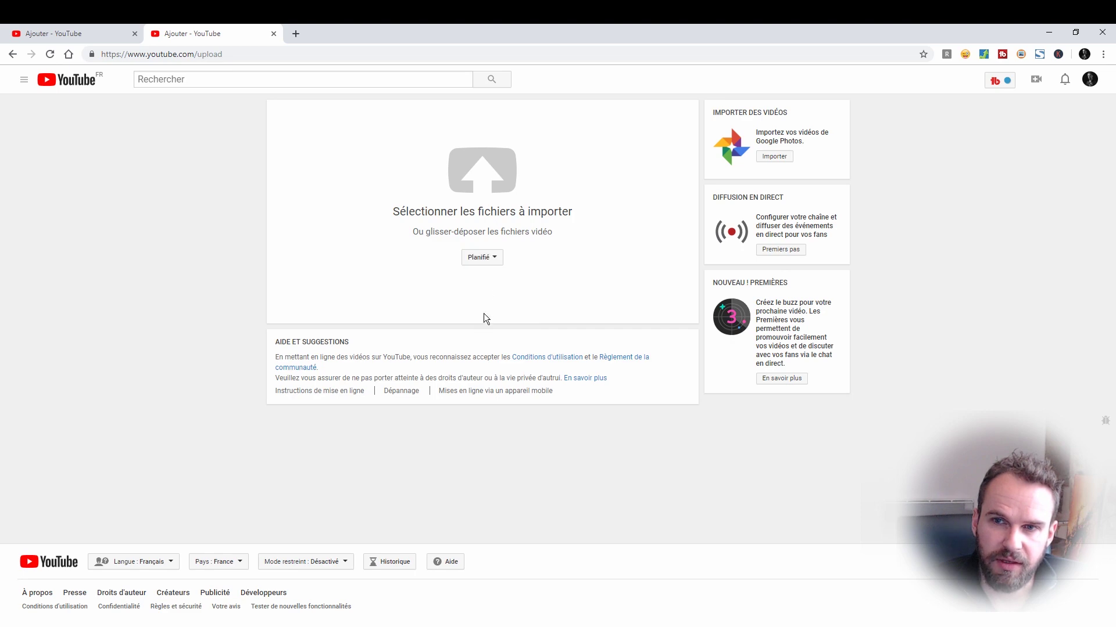
Upload the file Ma vidéo de test.mp4 from the Ma vidéo folder.
left_click(367, 626)
left_click(368, 617)
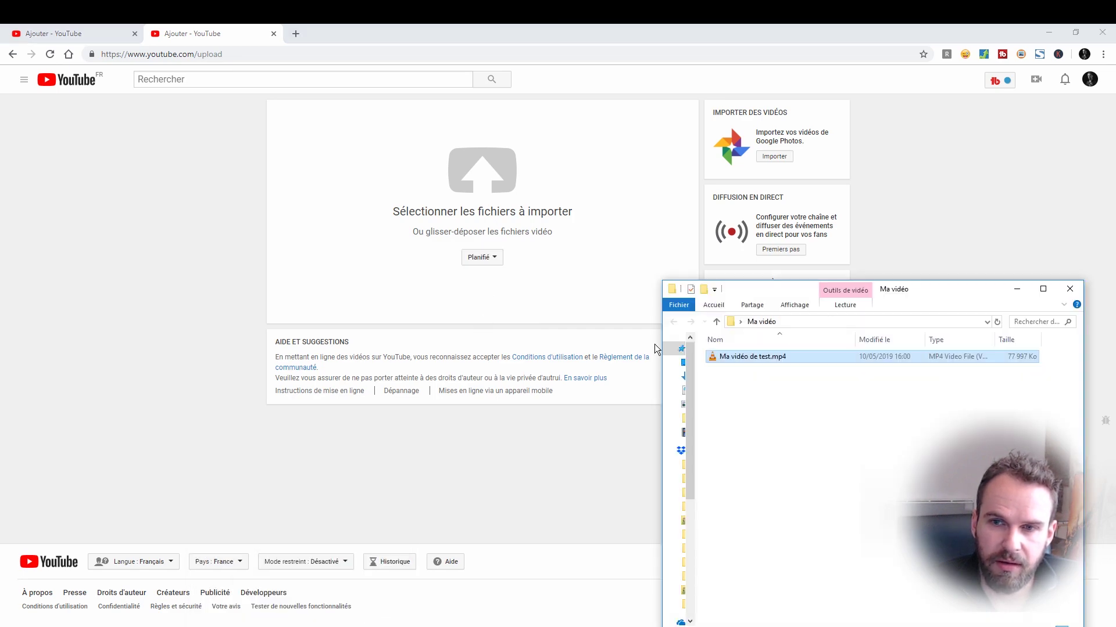
left_click_drag(738, 357, 516, 186)
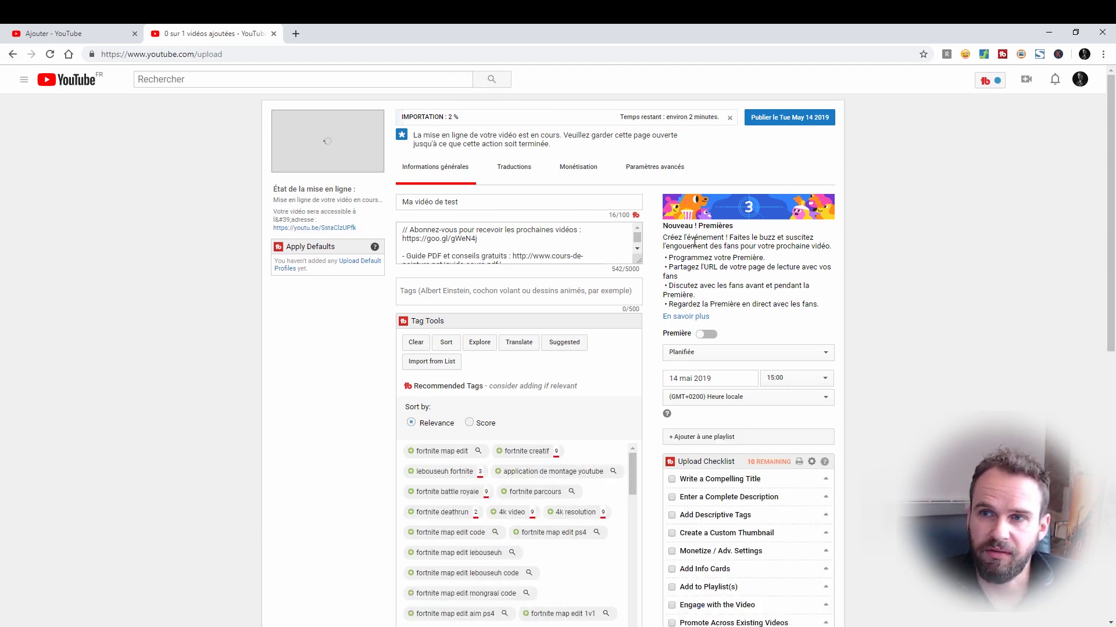
Choose Planifiée as the video's visibility and schedule its publication for 20 mai 2019 at 17:00.
left_click(713, 358)
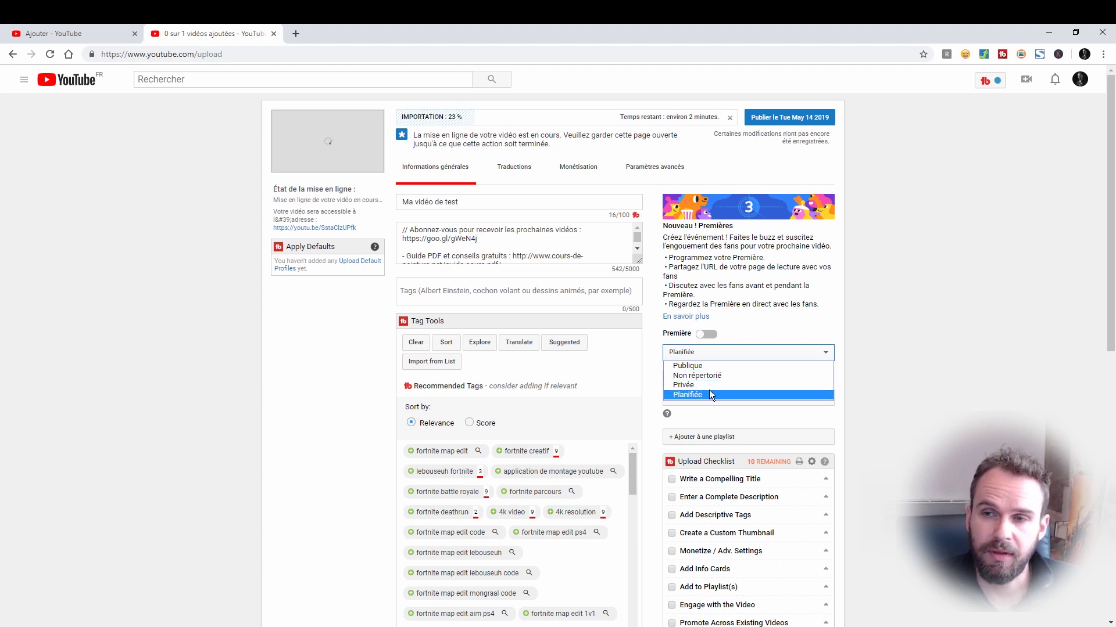
left_click(709, 393)
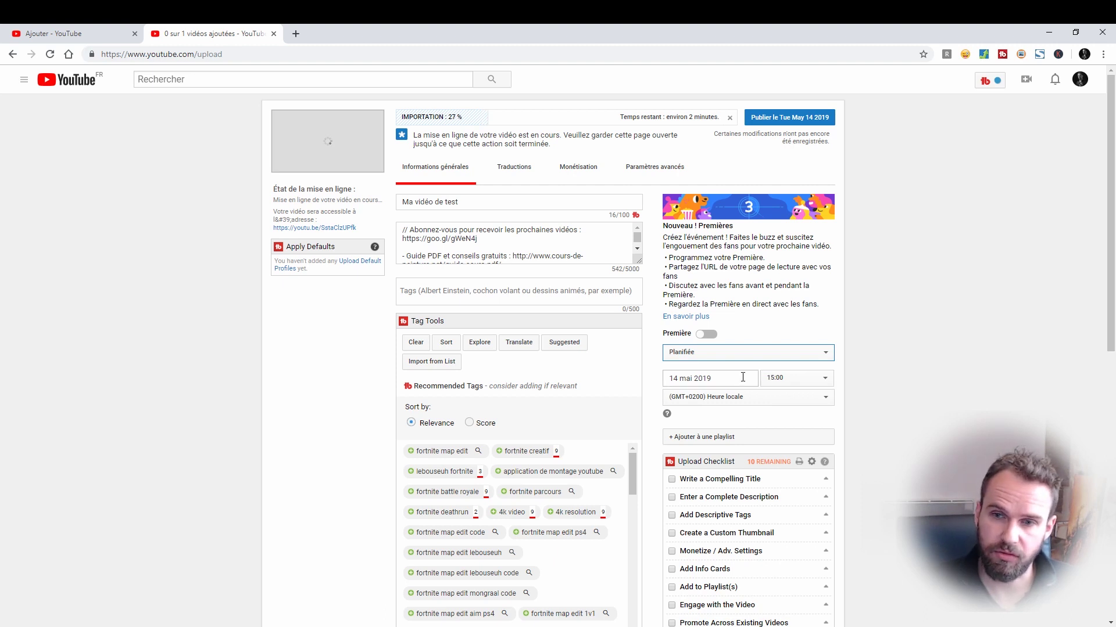
left_click(744, 384)
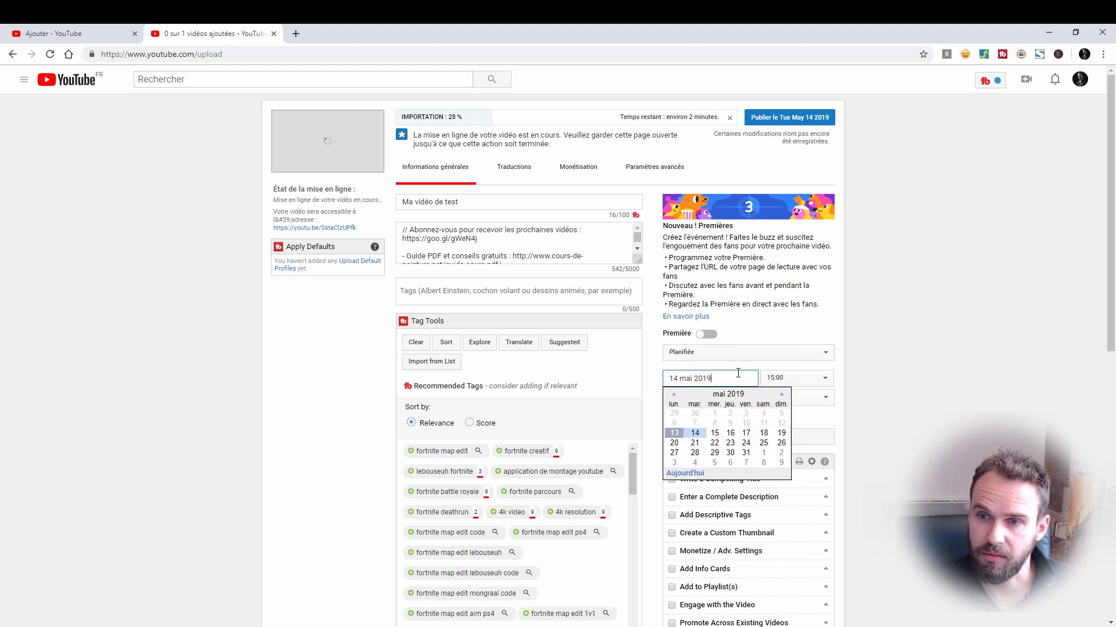
left_click(677, 443)
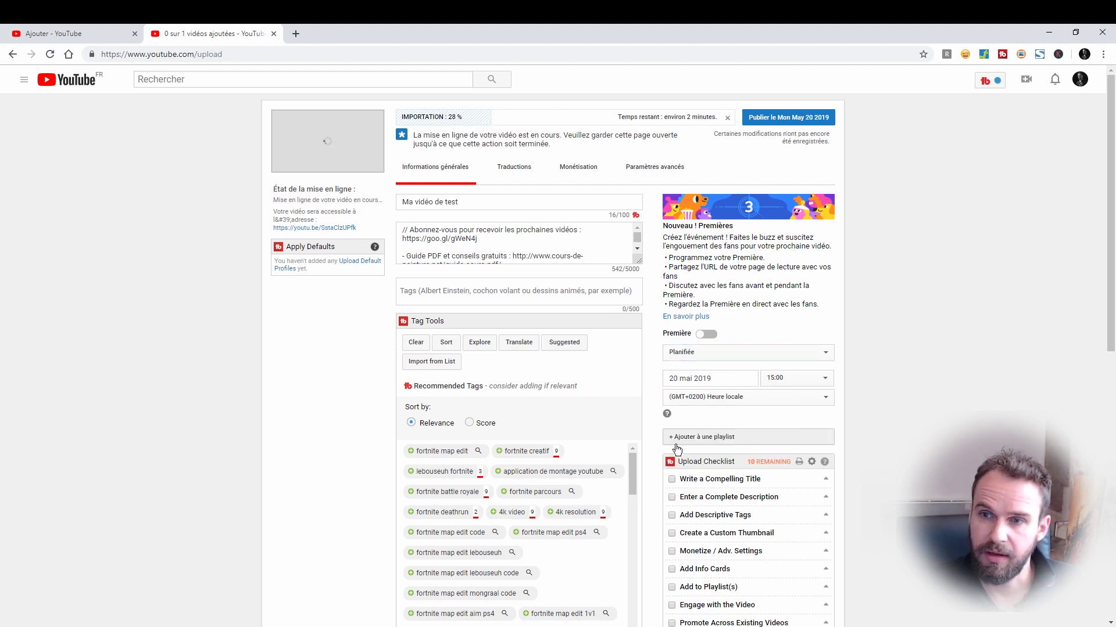
left_click(798, 378)
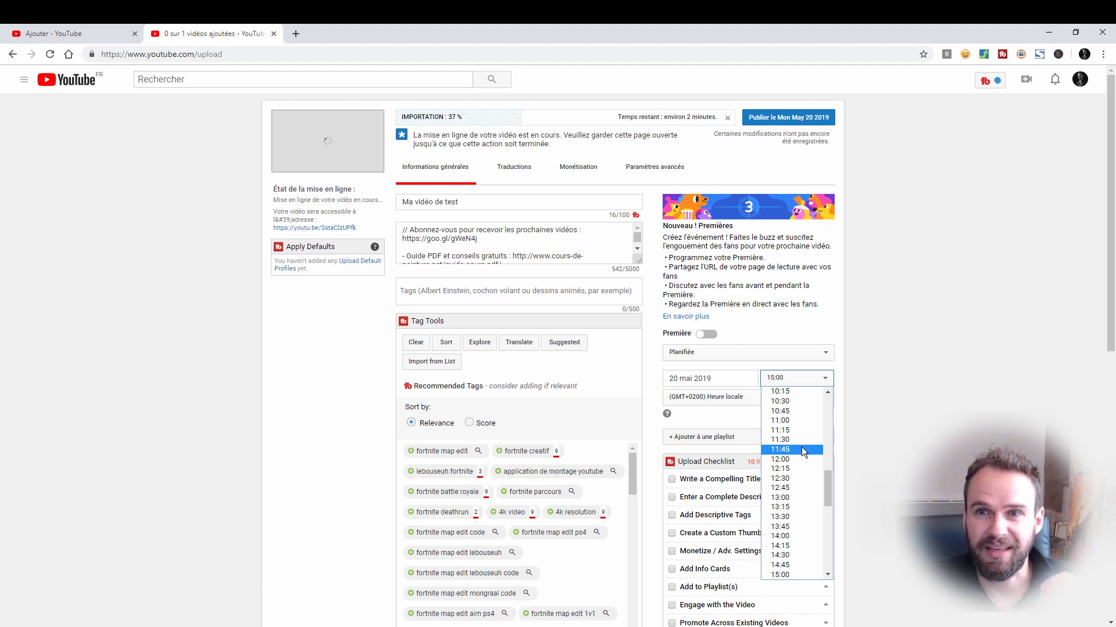
left_click_drag(825, 489, 828, 510)
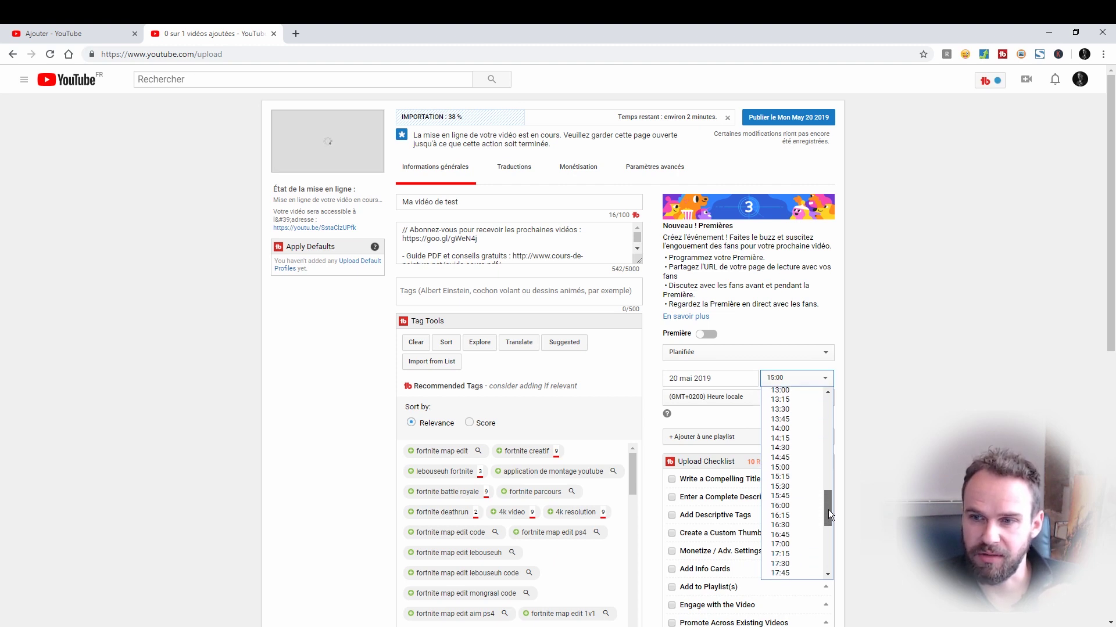
left_click(801, 516)
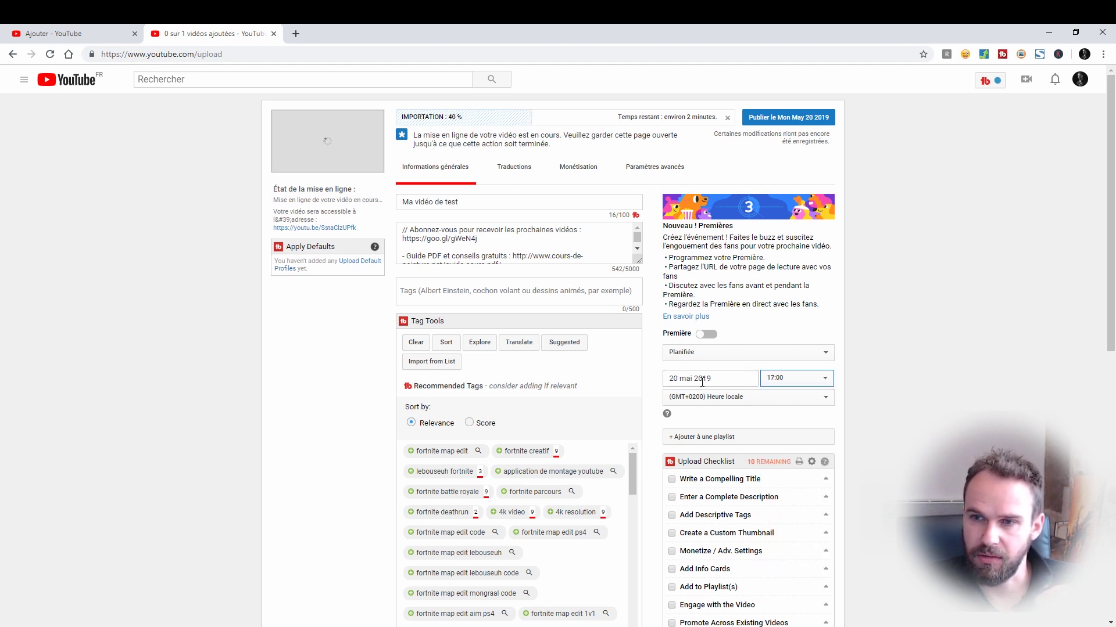